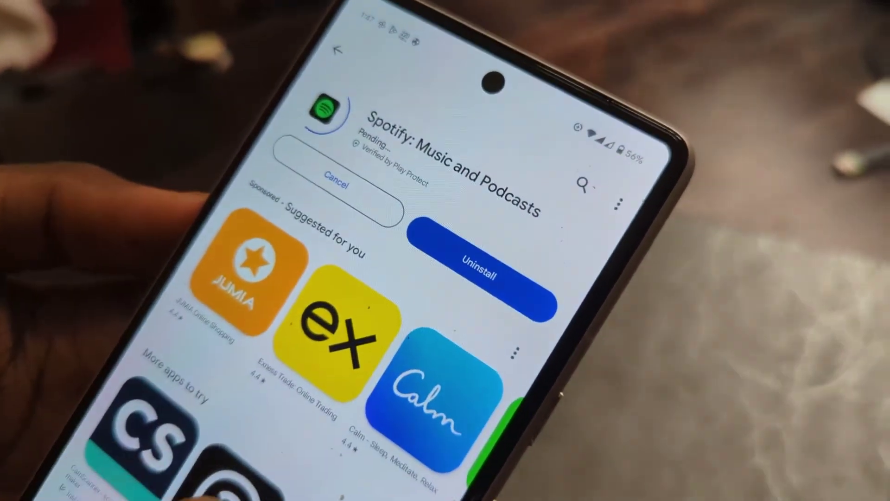
Step: Open the Threads app page, then cancel and retry its install, which stays on Pending
left_click(230, 466)
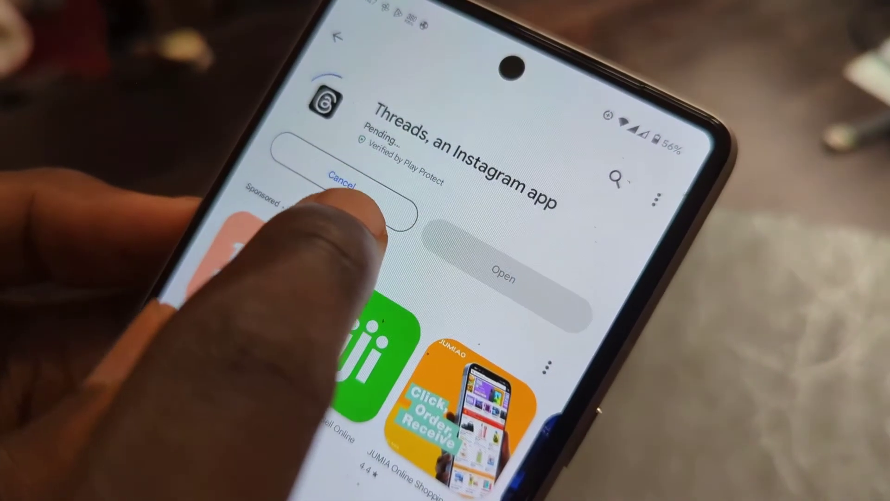
left_click(344, 188)
left_click(383, 198)
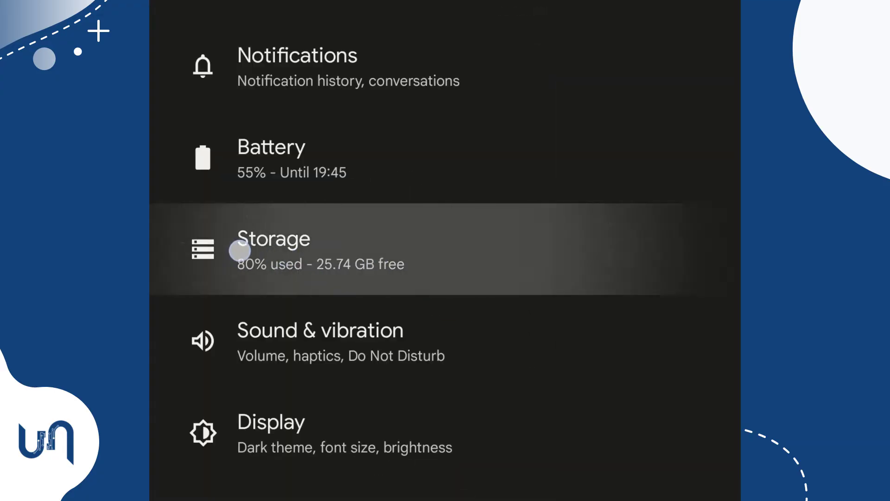
left_click_drag(279, 256, 186, 209)
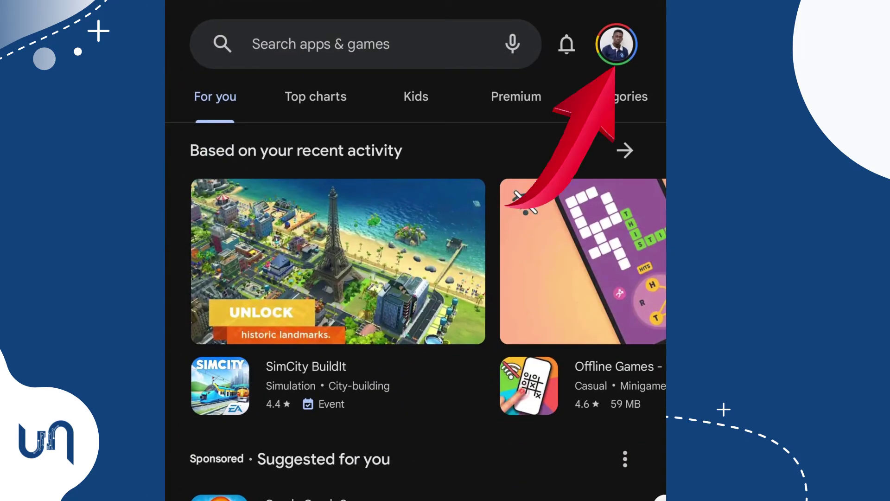
Step: Set the Play Store's App download preference to Over any network
left_click(617, 45)
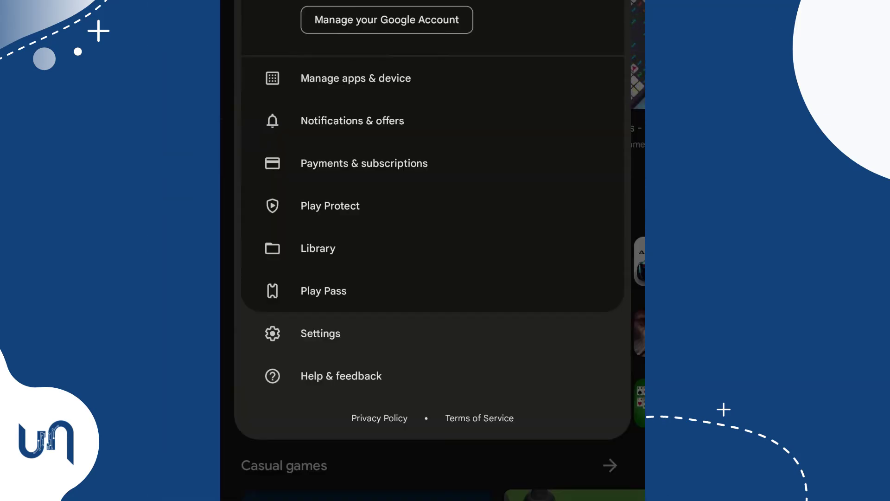
left_click(390, 342)
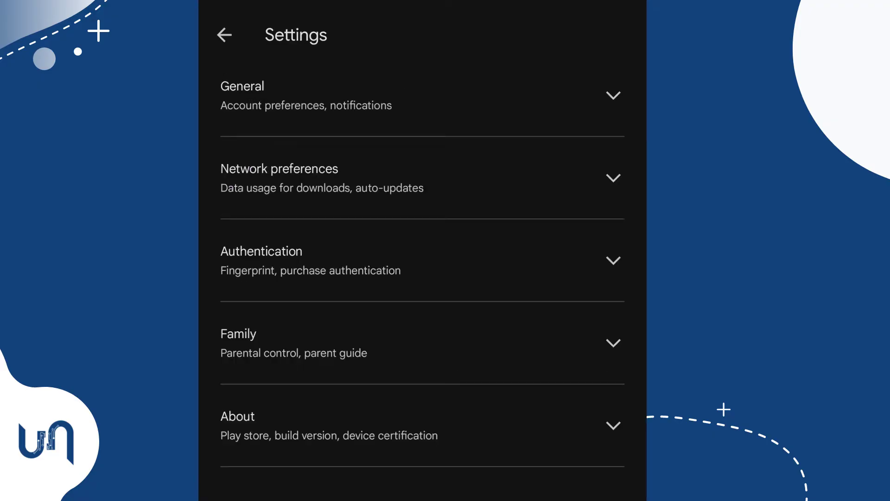
left_click(561, 189)
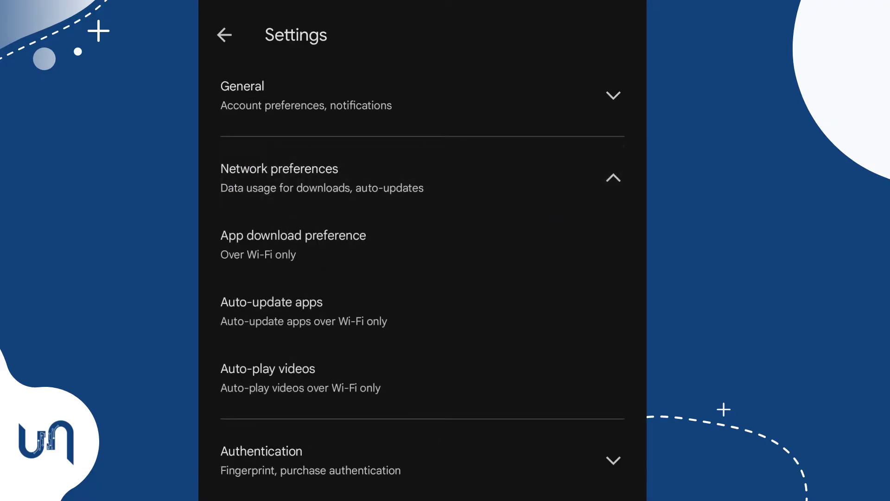
left_click(393, 239)
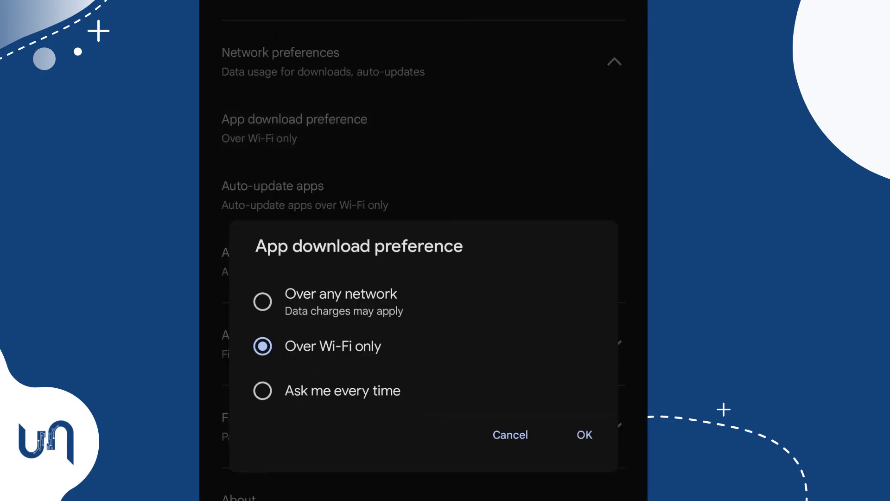
left_click(262, 301)
left_click(584, 434)
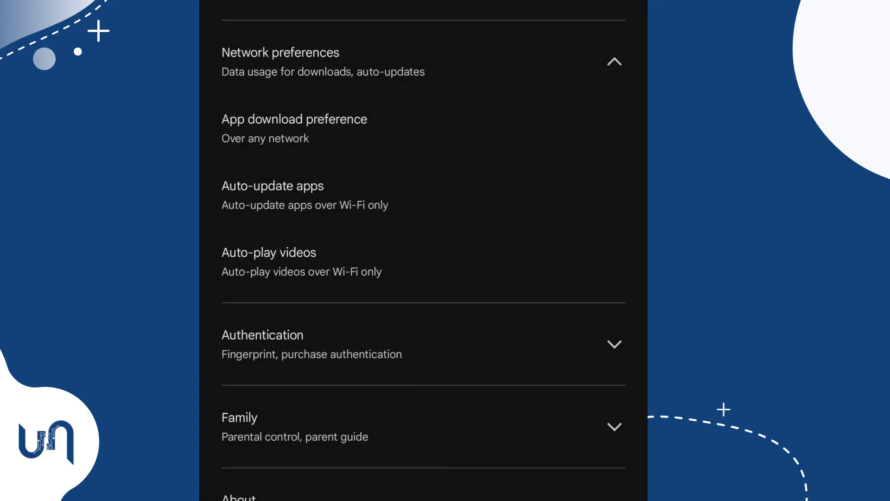
Step: Set Auto-update apps to Don't auto-update apps
left_click(614, 62)
left_click(614, 61)
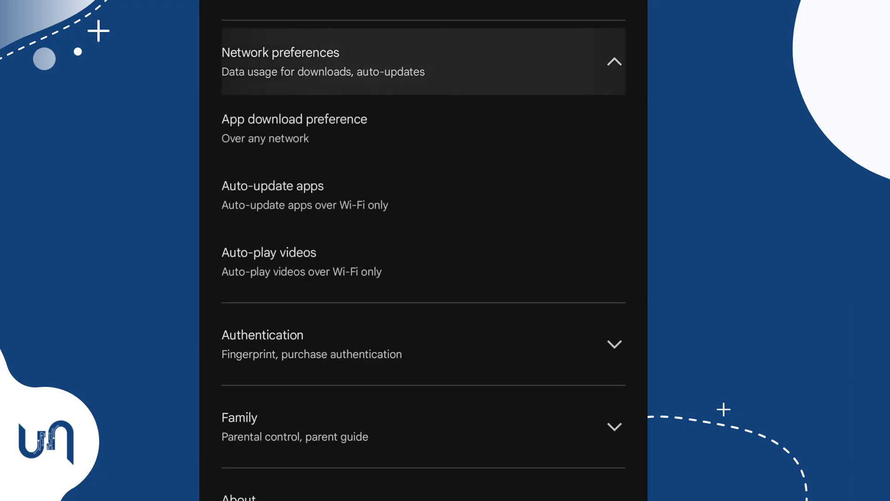
left_click(387, 195)
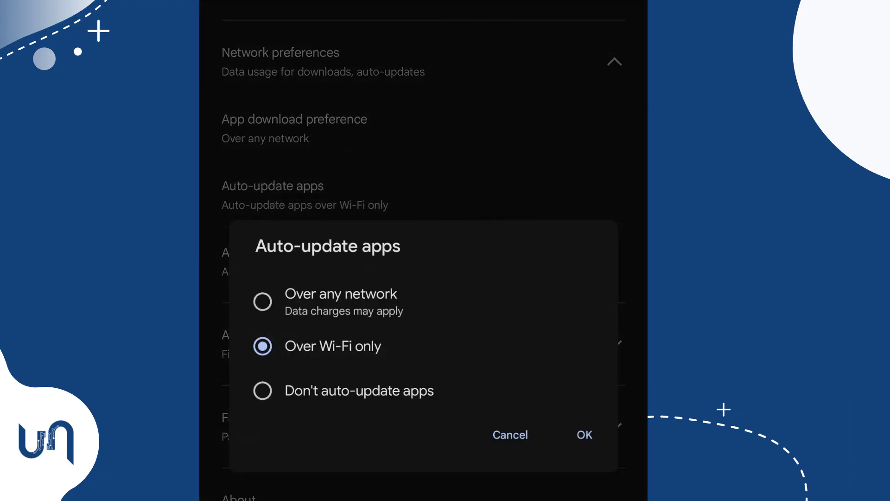
left_click(297, 390)
left_click(585, 434)
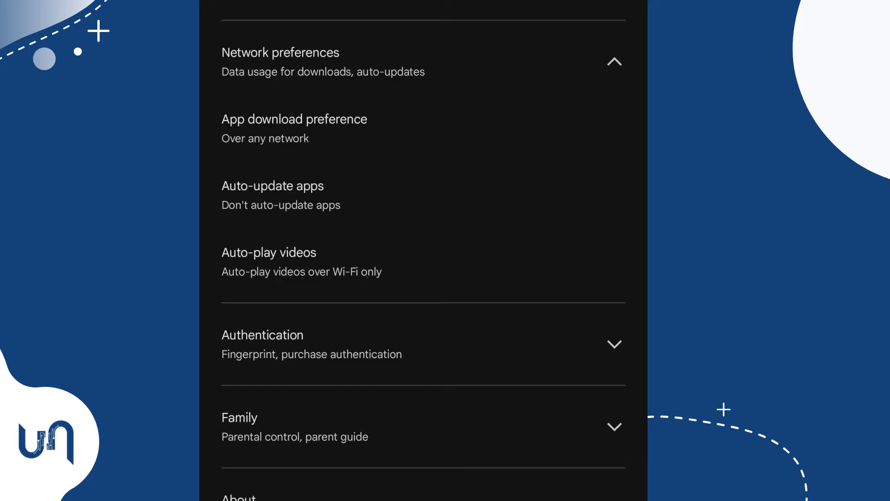
left_click(504, 60)
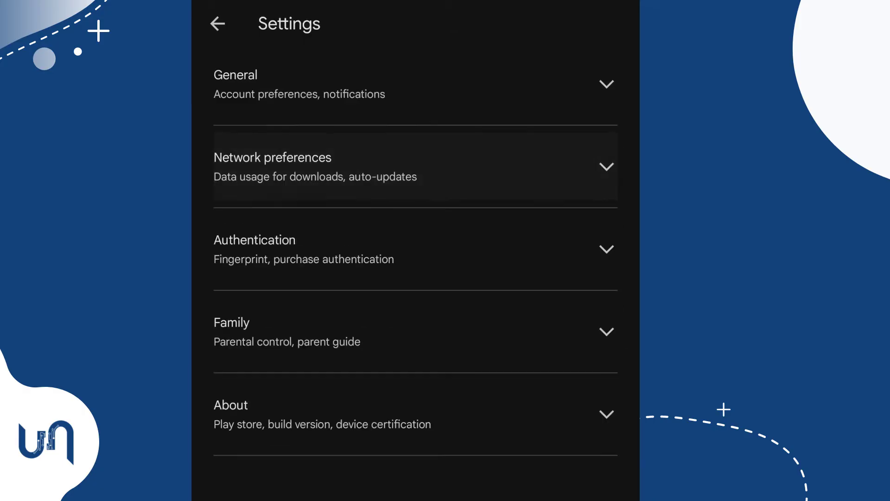
Step: Clear the device search history under General > Account and device preferences
left_click(347, 94)
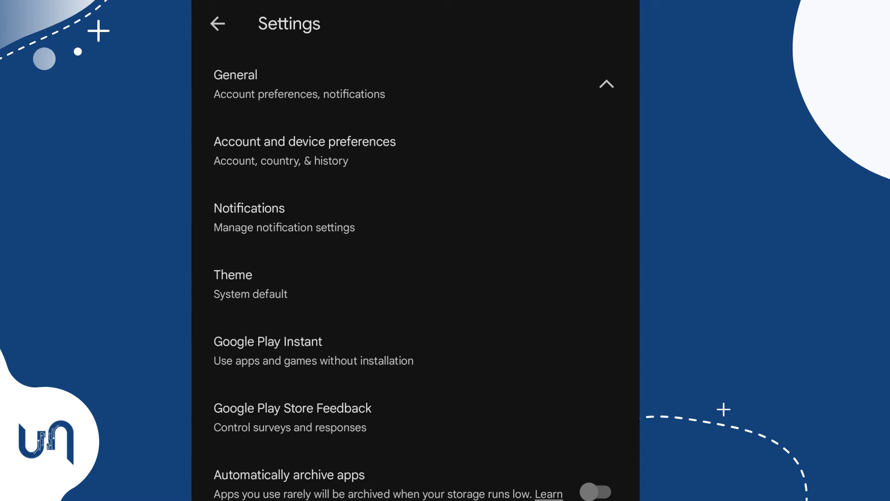
left_click(388, 148)
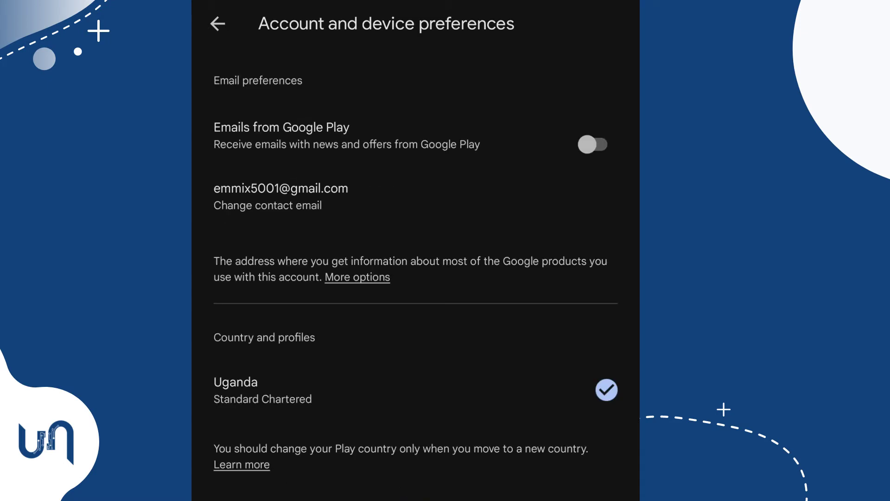
left_click_drag(438, 420, 455, 199)
left_click(435, 303)
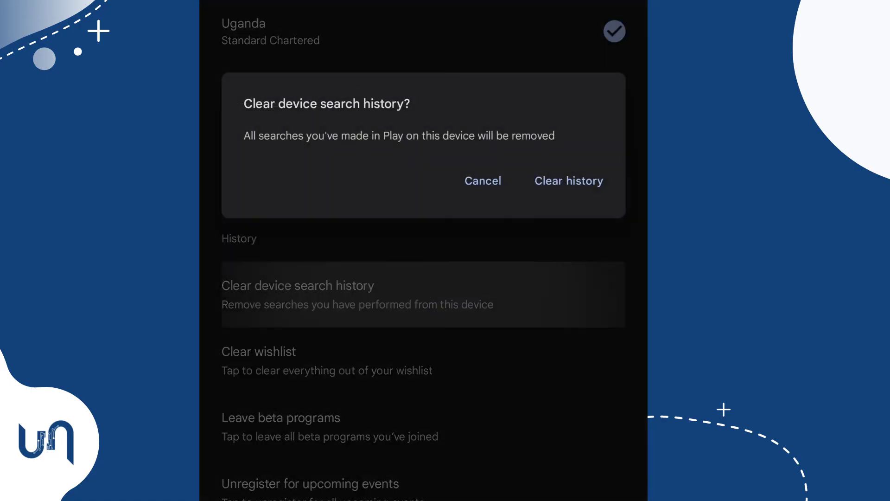
left_click(577, 183)
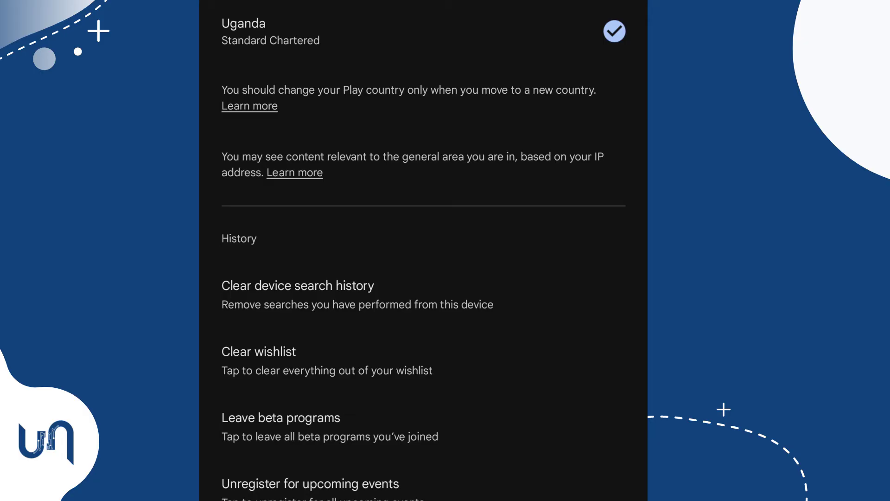
Step: Clear everything from the Play wishlist and go back to the Games home
left_click(418, 370)
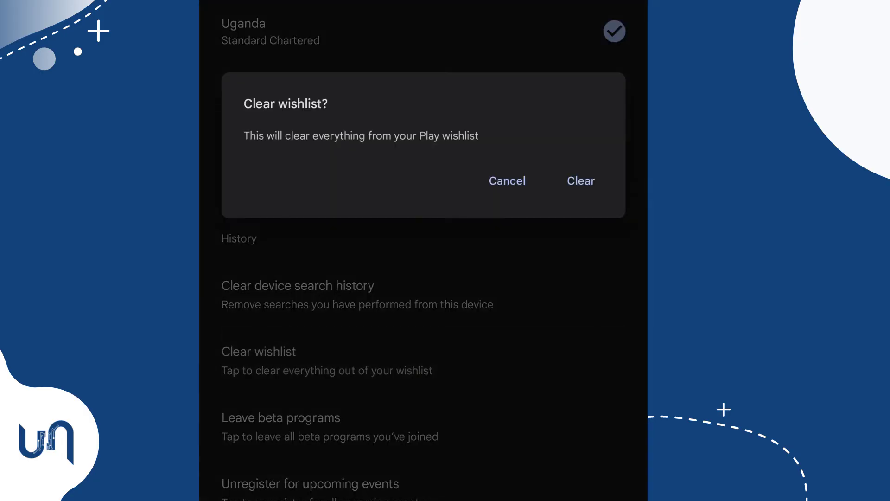
left_click(590, 175)
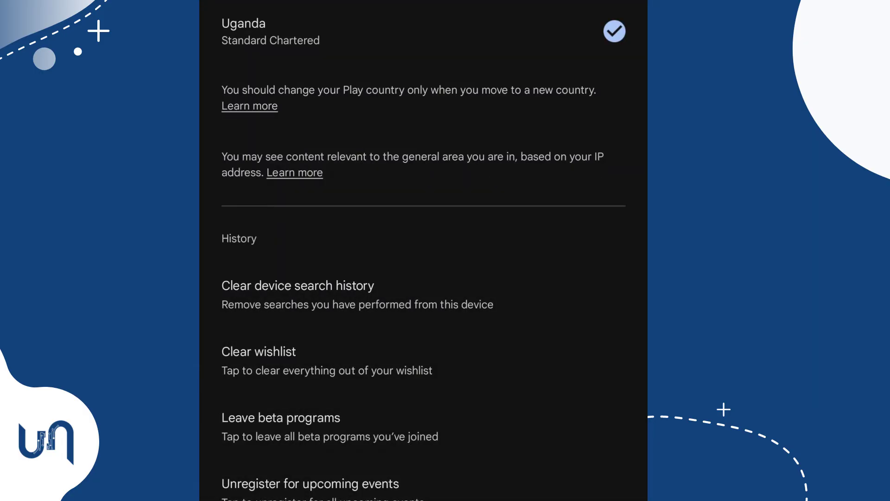
left_click_drag(205, 138, 285, 137)
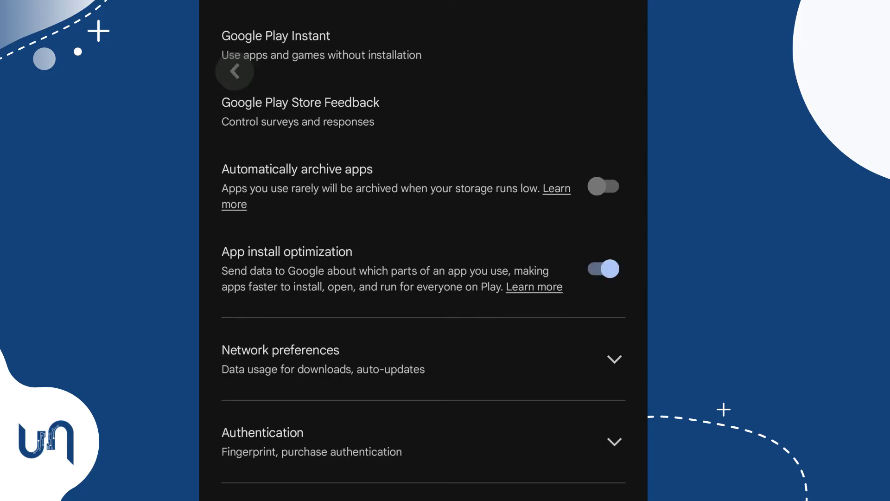
left_click_drag(205, 153, 285, 153)
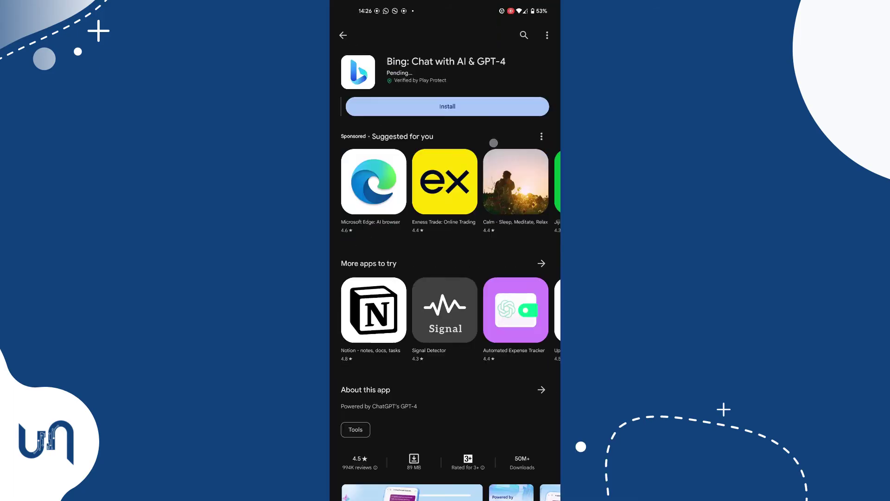
Step: Clear storage for Google Play Store under Apps > All apps, deleting its data
left_click(446, 106)
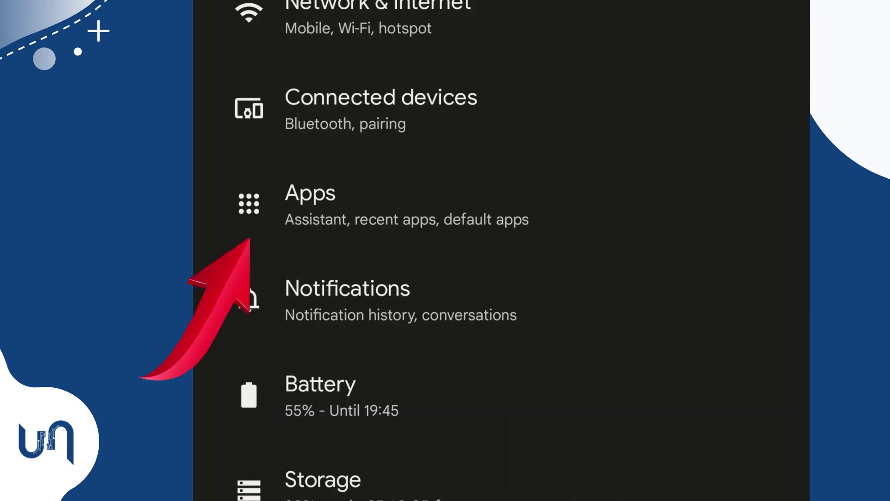
left_click(374, 194)
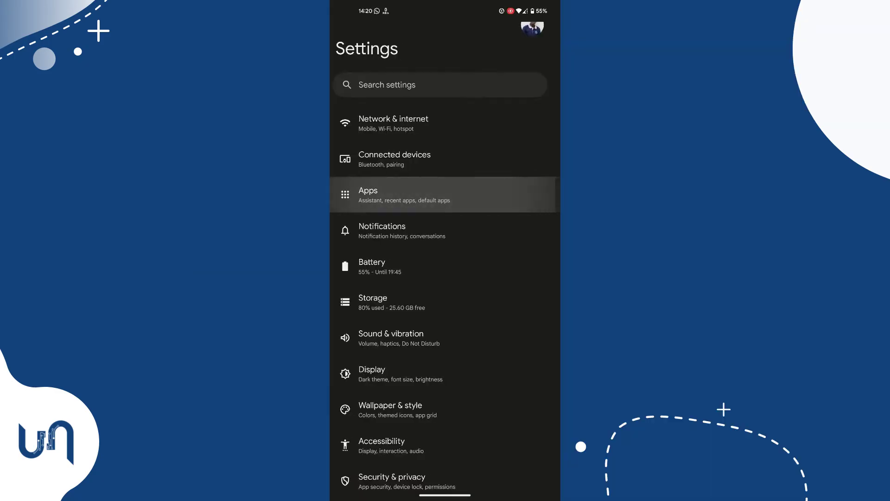
left_click(393, 287)
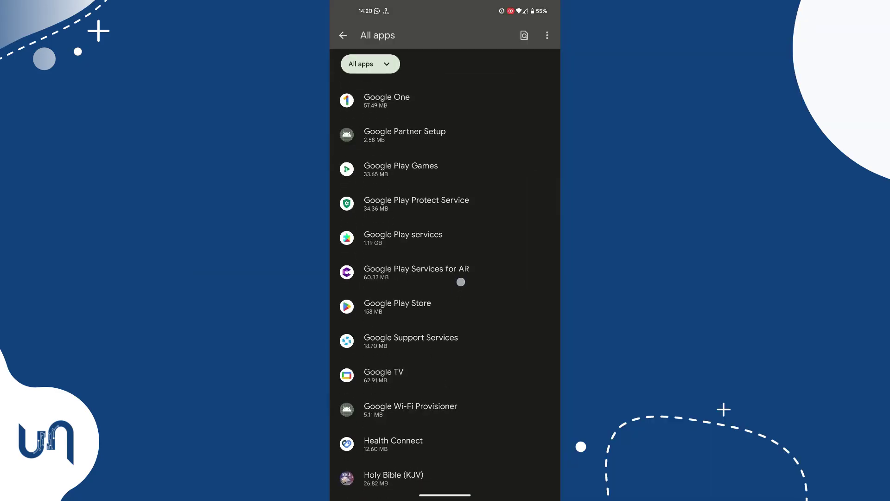
left_click(445, 303)
left_click(442, 318)
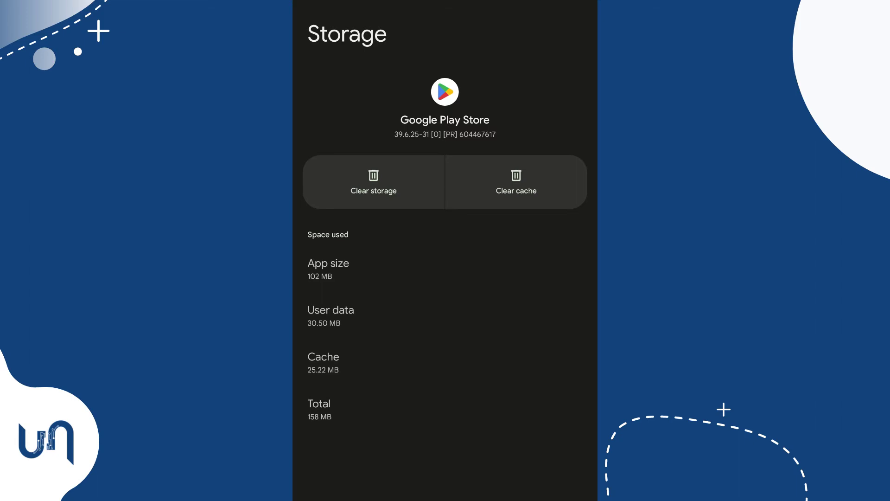
left_click(374, 182)
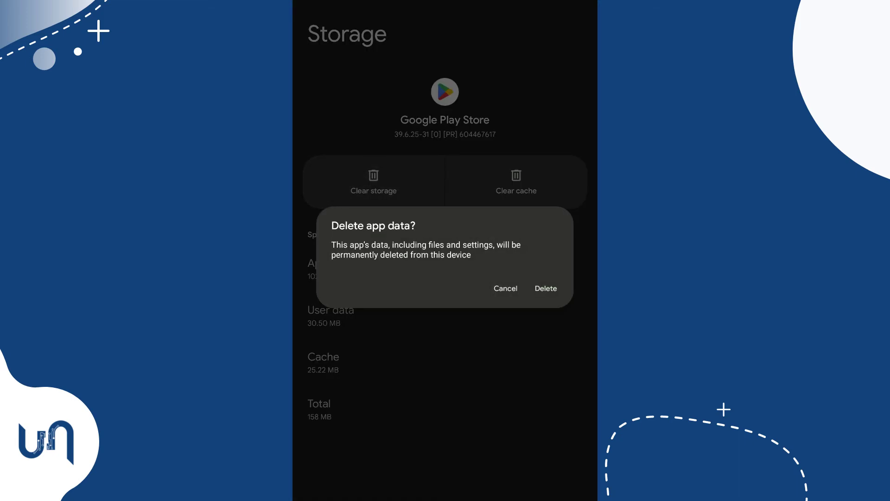
left_click(547, 288)
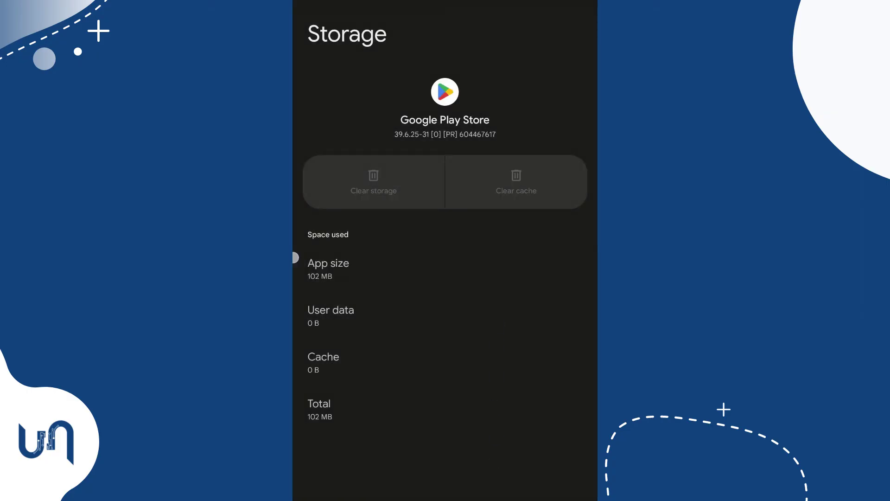
Step: Go back from Play Store's app info and disconnect Proton VPN
left_click_drag(295, 258, 334, 257)
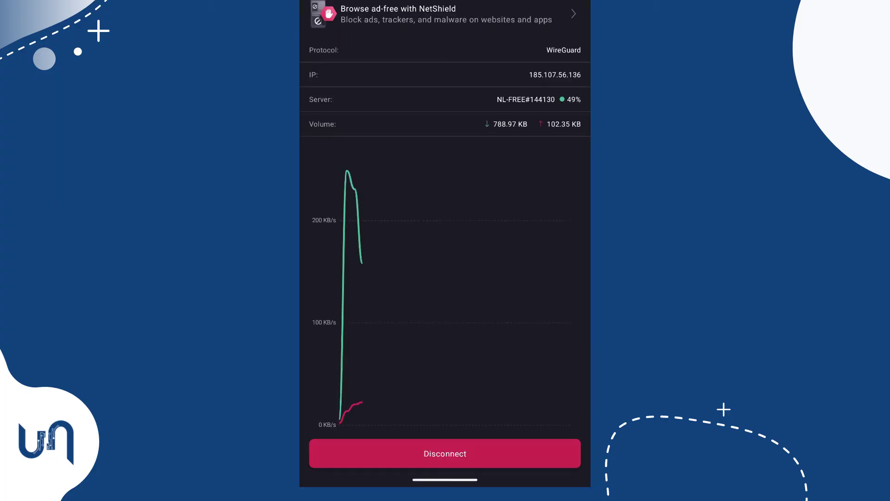
left_click(443, 458)
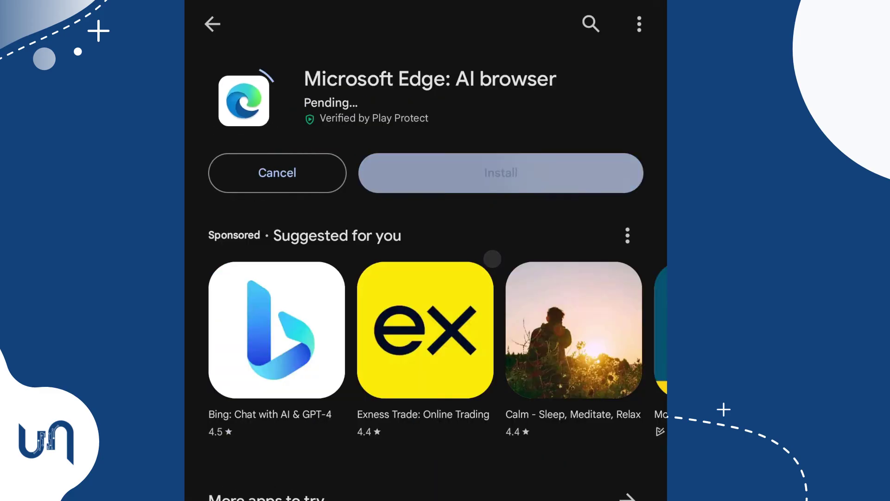
Step: Start installing Bing: Chat with AI & GPT-4, cancel the stuck Edge download, reopen Bing
left_click(276, 329)
left_click(537, 172)
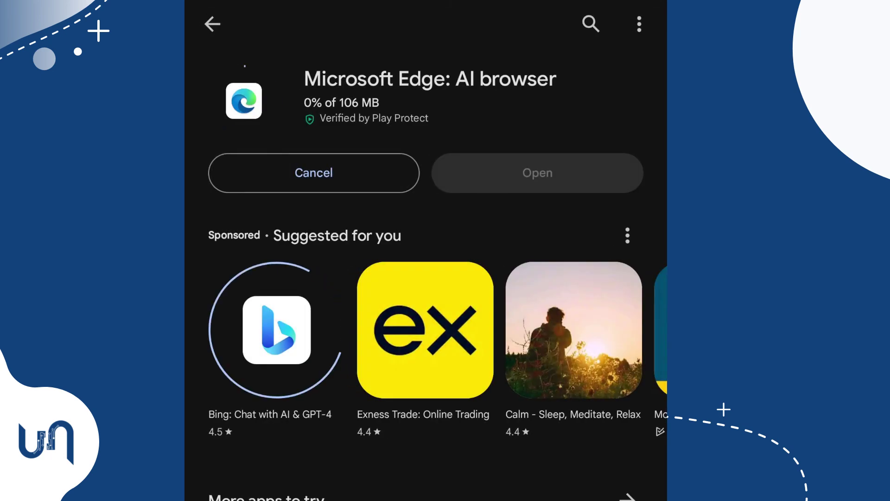
left_click(356, 174)
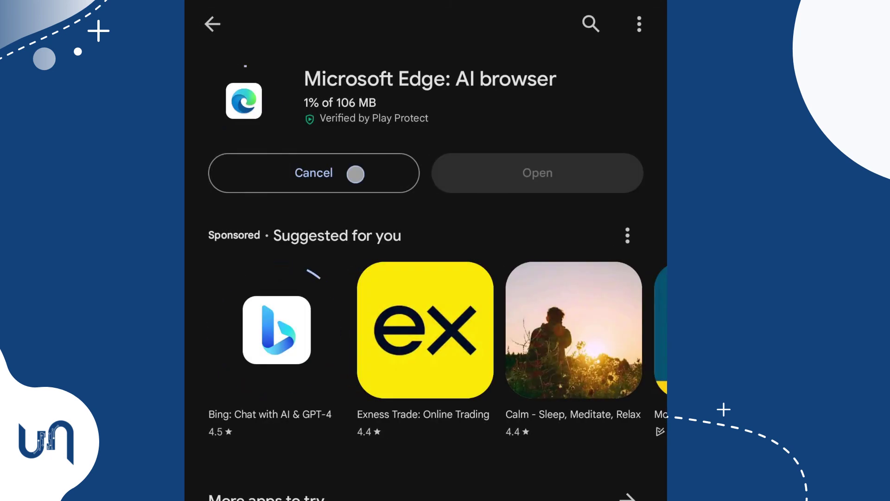
left_click(278, 329)
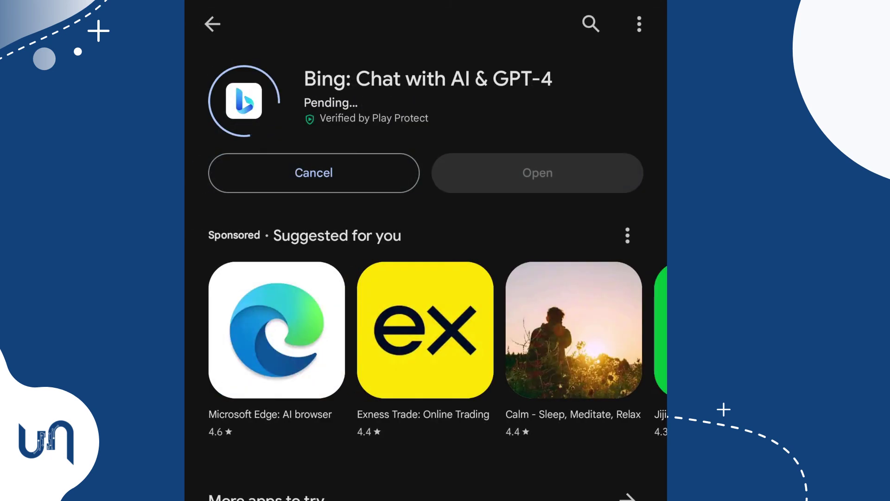